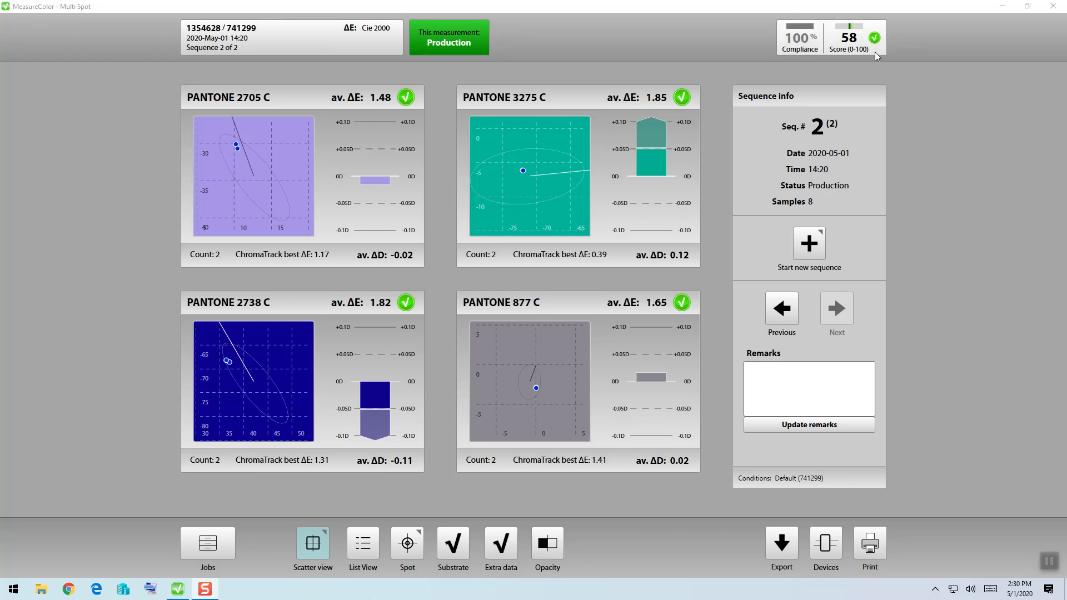
Step: Open the Measurement Scorecard for sequence 2 from the Score (0-100) widget
click(875, 53)
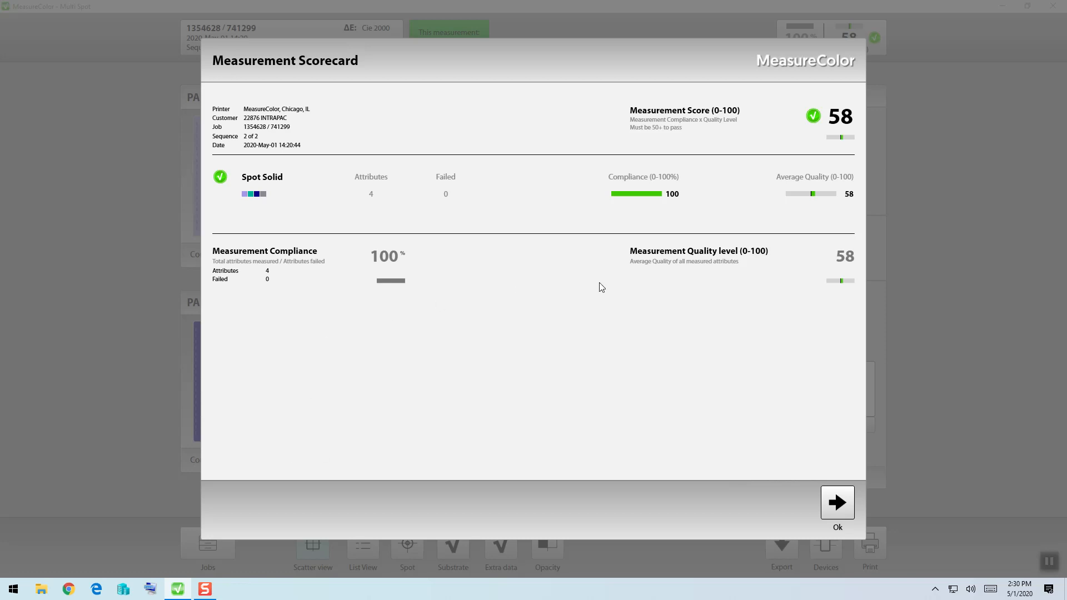
Step: Expand Spot Solid to show each Pantone's ΔE, 2.0 tolerance and quality
click(265, 194)
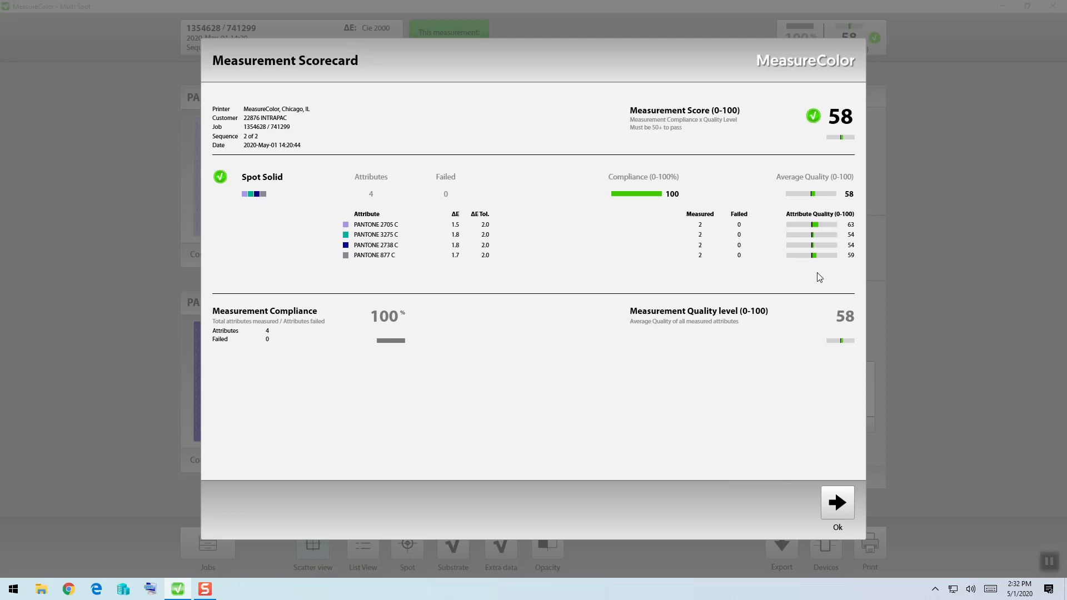
Step: Confirm with Ok to leave the scorecard for the Multi Spot view
click(841, 513)
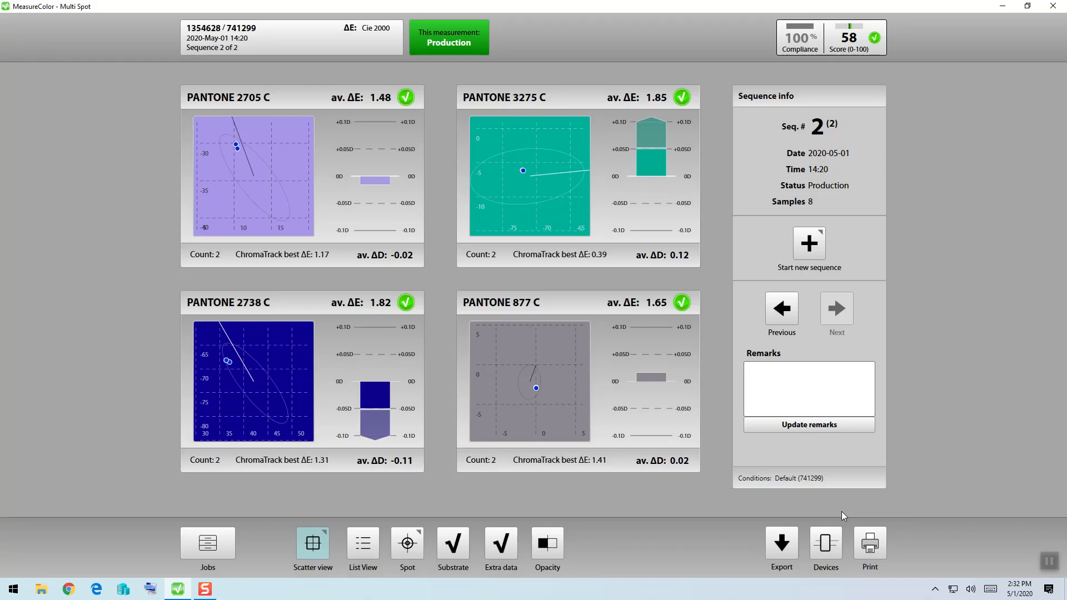